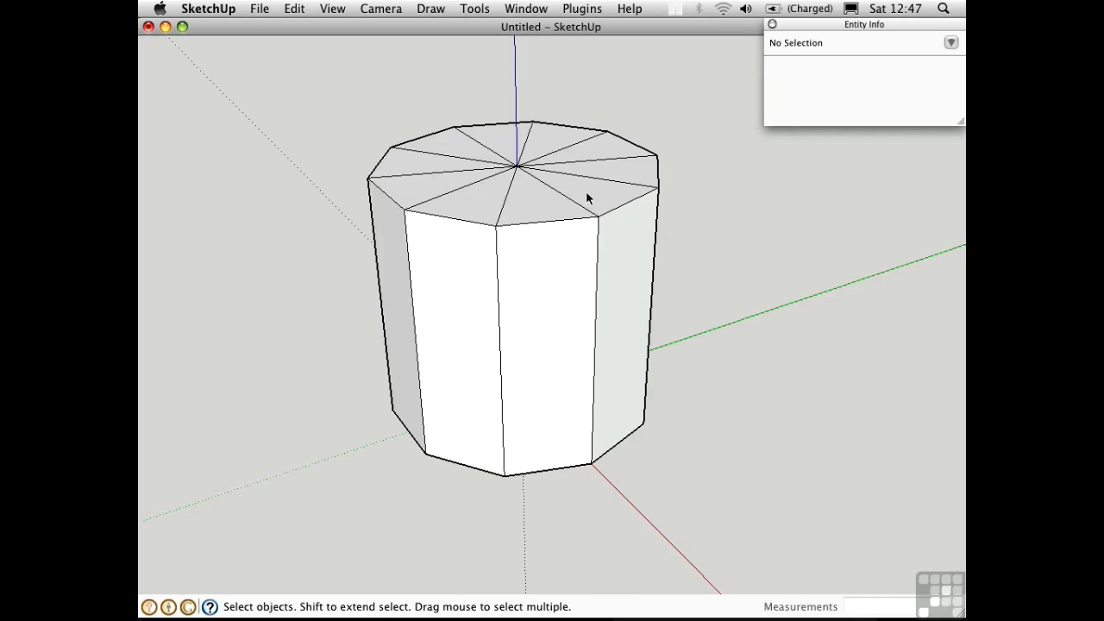
# - Apply Soft and Smooth to the three front vertical edges of the twelve-sided cylinder
pyautogui.click(415, 326)
pyautogui.keyDown('shift'); pyautogui.click(501, 334); pyautogui.keyUp('shift')
pyautogui.keyDown('shift'); pyautogui.click(595, 337); pyautogui.keyUp('shift')
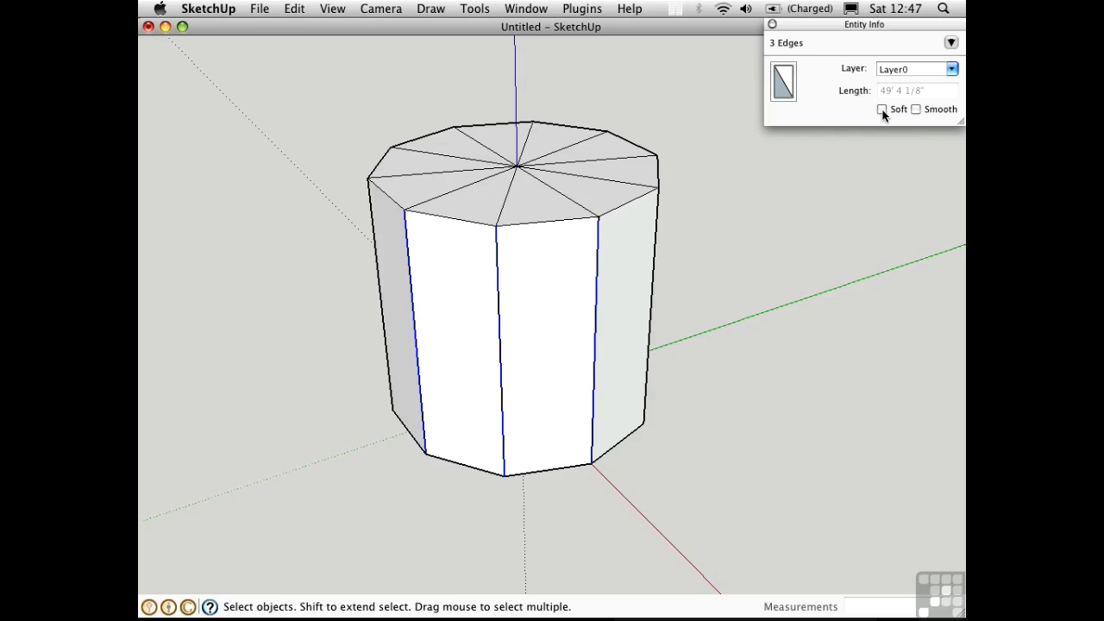
pyautogui.click(882, 109)
pyautogui.click(916, 110)
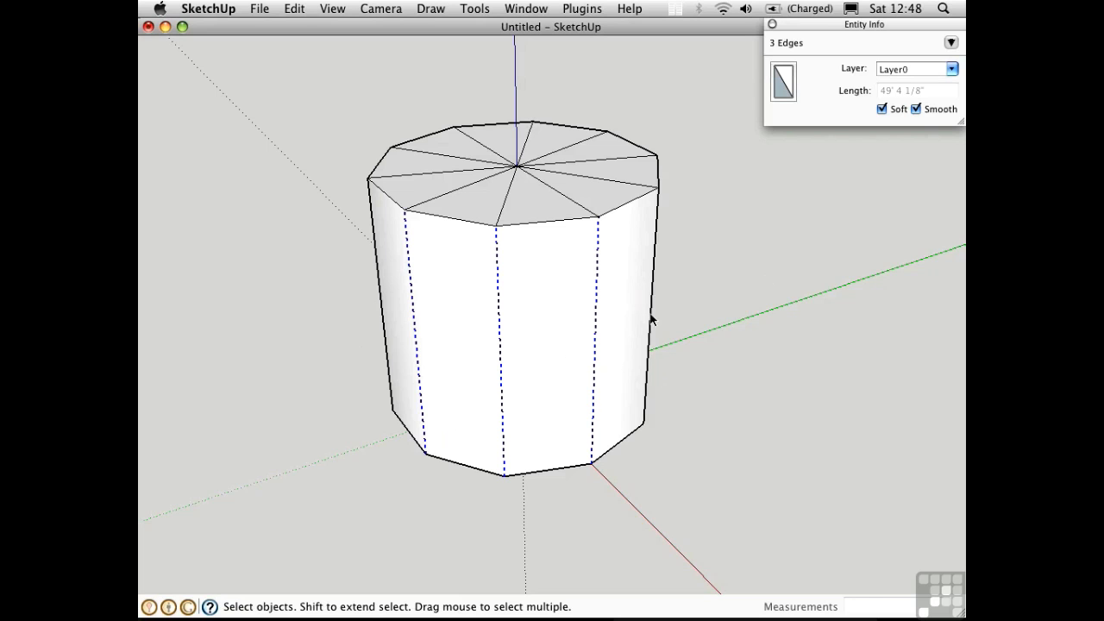
pyautogui.click(709, 304)
pyautogui.moveTo(708, 304); pyautogui.dragTo(735, 353, button='middle')
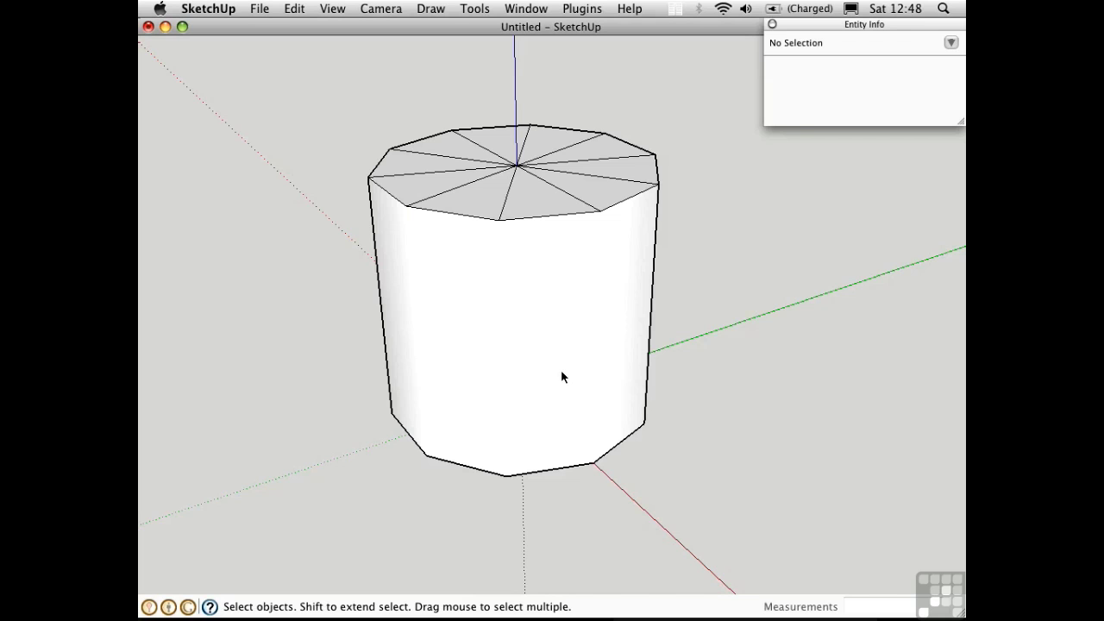
# - Display hidden geometry and turn off softening and smoothing on the three front vertical edges
pyautogui.click(331, 8)
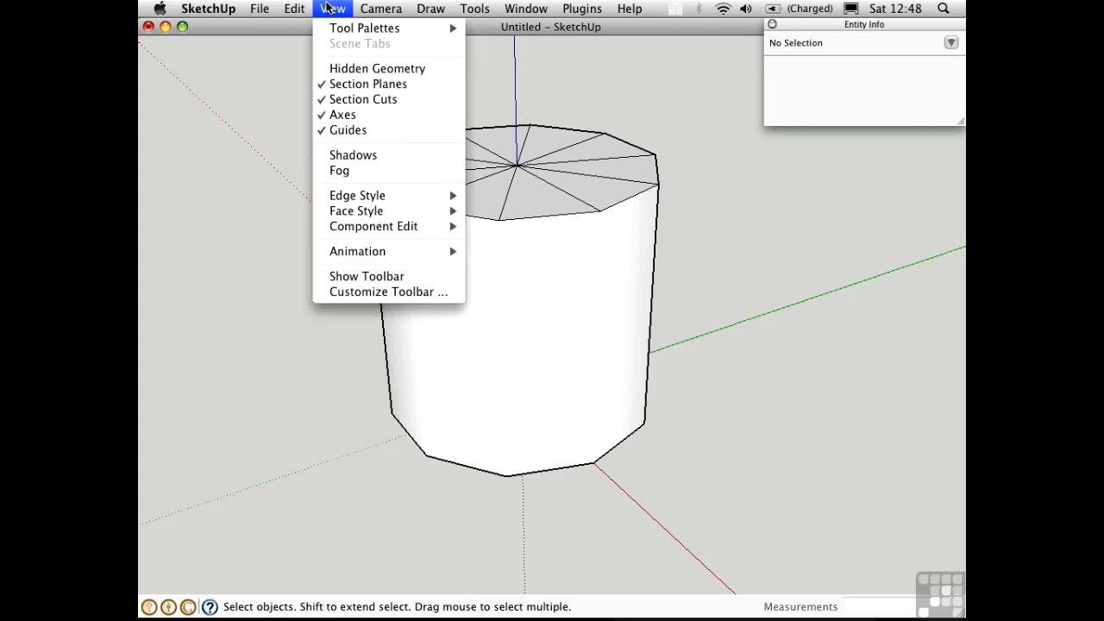
pyautogui.click(341, 69)
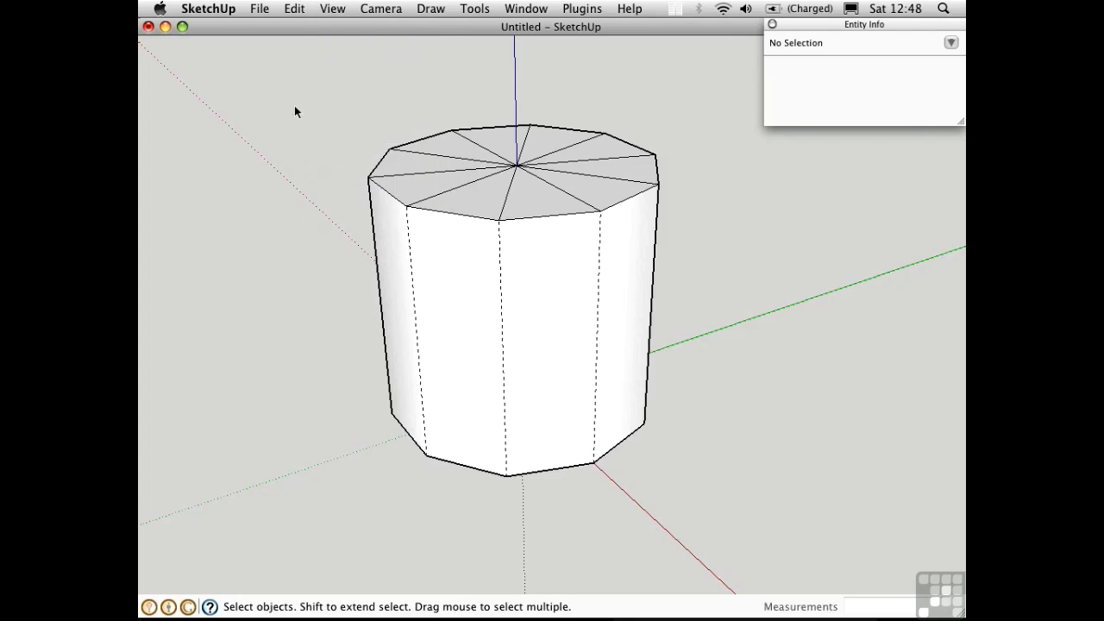
pyautogui.click(415, 297)
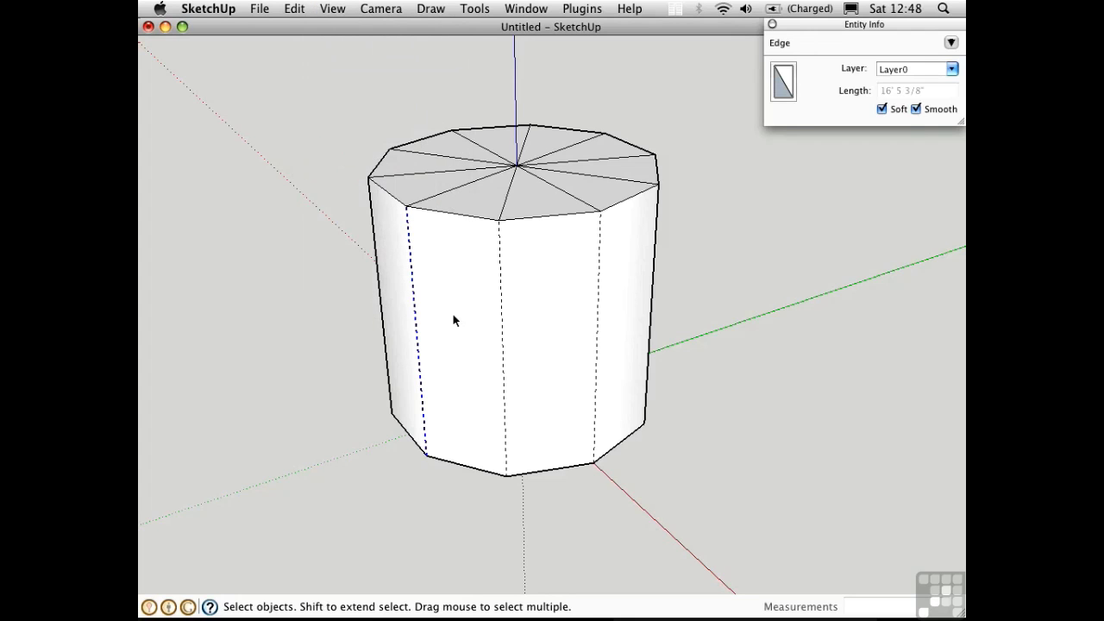
pyautogui.keyDown('shift'); pyautogui.click(504, 323); pyautogui.keyUp('shift')
pyautogui.keyDown('shift'); pyautogui.click(598, 319); pyautogui.keyUp('shift')
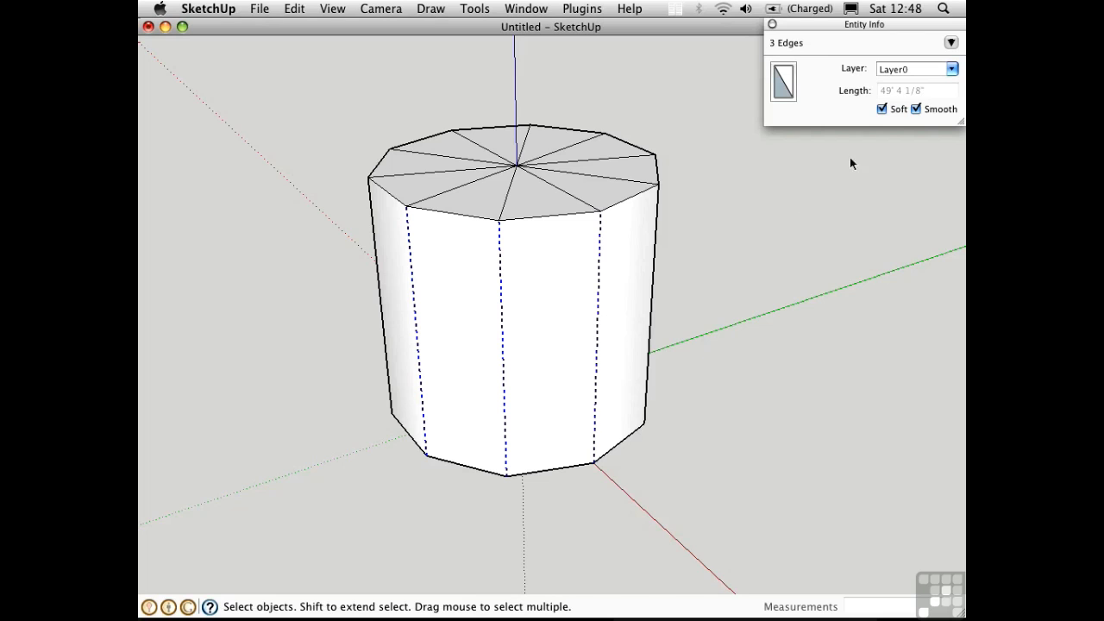
pyautogui.click(916, 108)
pyautogui.click(789, 220)
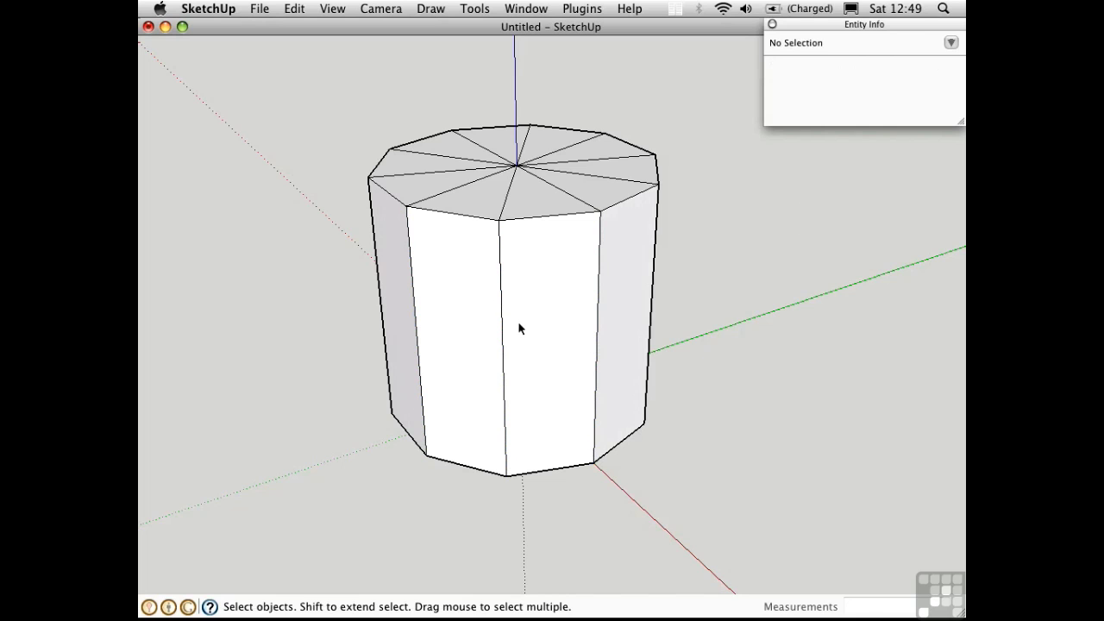
# - Soften and smooth the three front vertical edges with the Eraser, and turn off the hidden geometry display
pyautogui.press('e')
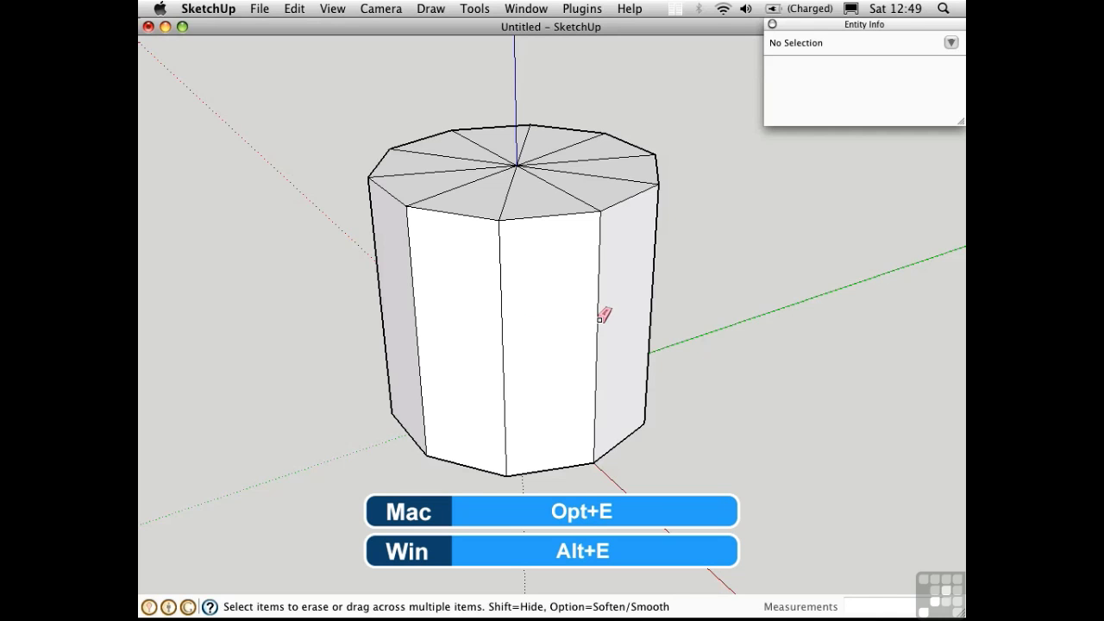
pyautogui.moveTo(600, 319)
pyautogui.mouseDown()
pyautogui.moveTo(439, 291)
pyautogui.moveTo(404, 304)
pyautogui.mouseUp()
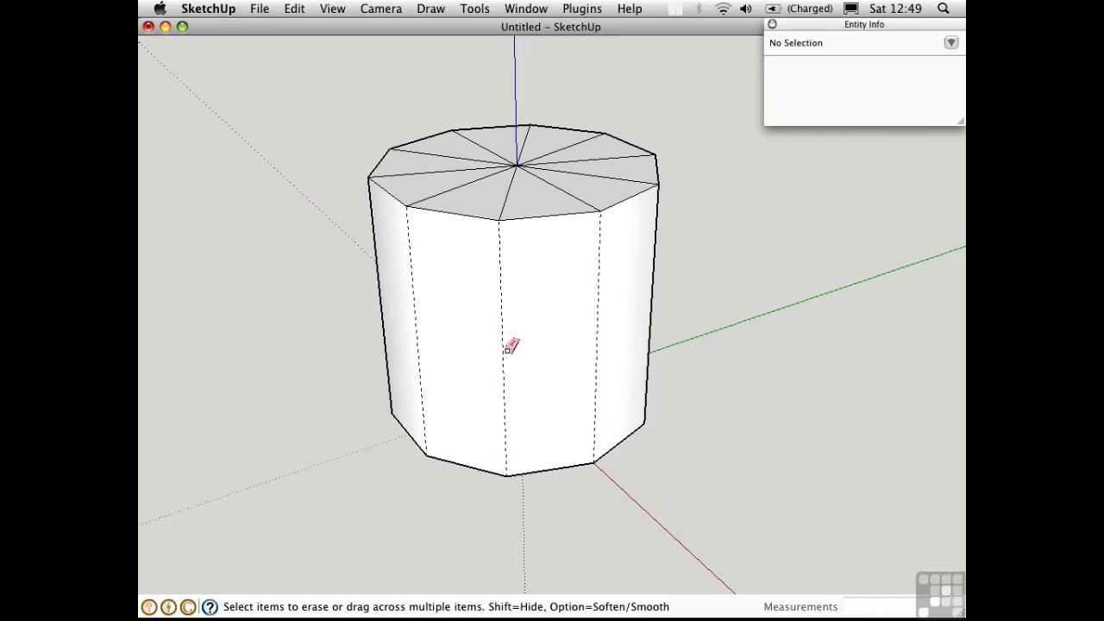
pyautogui.click(330, 11)
pyautogui.click(344, 69)
# - Select the softened front of the cylinder to inspect it as one surface, and clear the selection
pyautogui.moveTo(324, 365); pyautogui.dragTo(486, 370, button='middle')
pyautogui.press('space')
pyautogui.click(510, 293)
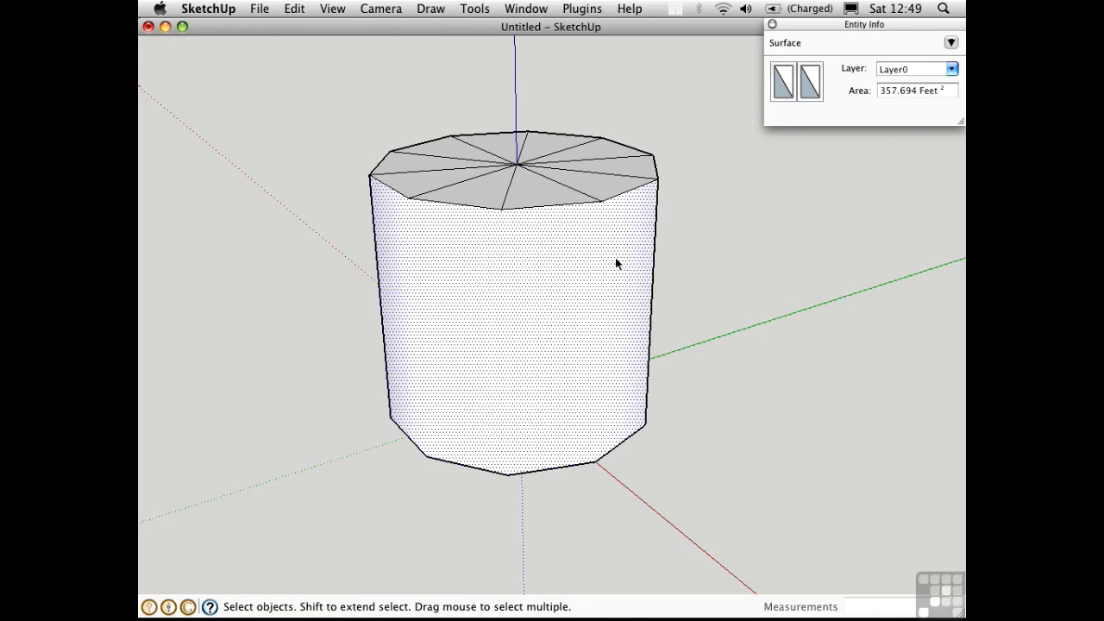
pyautogui.click(328, 280)
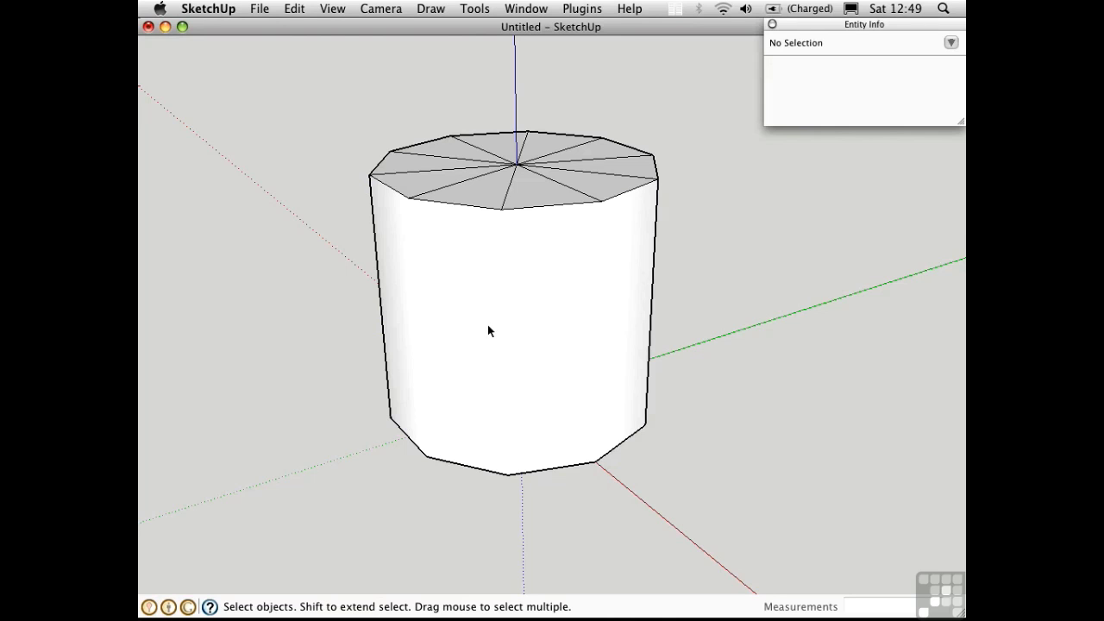
# - Unsoften the three front vertical edges with the Eraser, and hide those edges
pyautogui.press('e')
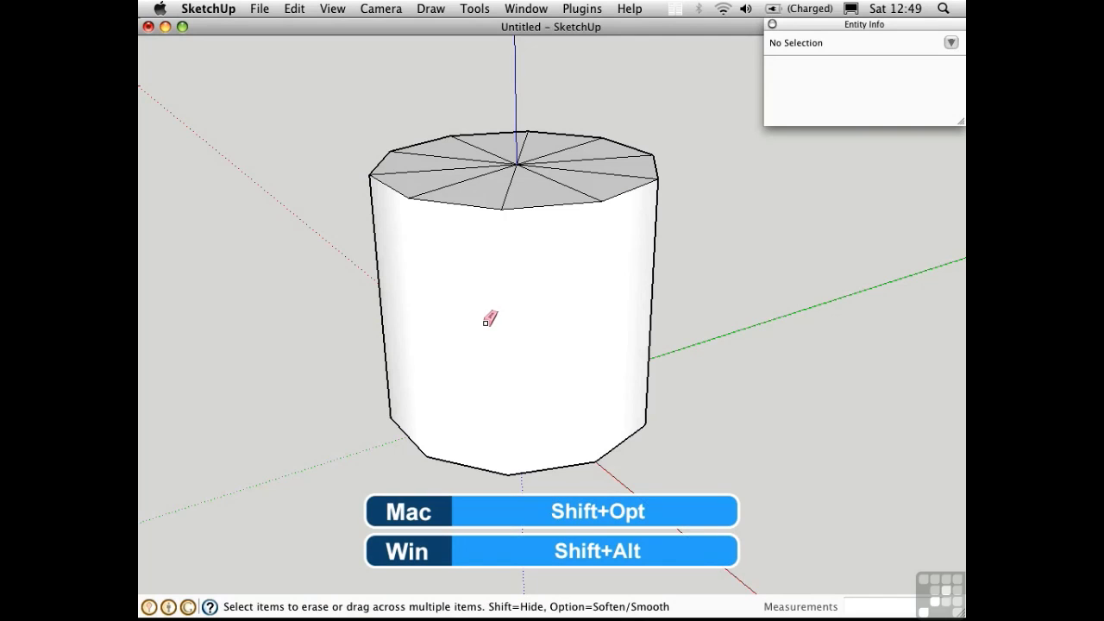
pyautogui.moveTo(607, 308)
pyautogui.keyDown('alt'); pyautogui.keyDown('shift'); pyautogui.mouseDown()
pyautogui.moveTo(424, 259)
pyautogui.moveTo(349, 291)
pyautogui.mouseUp(); pyautogui.keyUp('shift'); pyautogui.keyUp('alt')
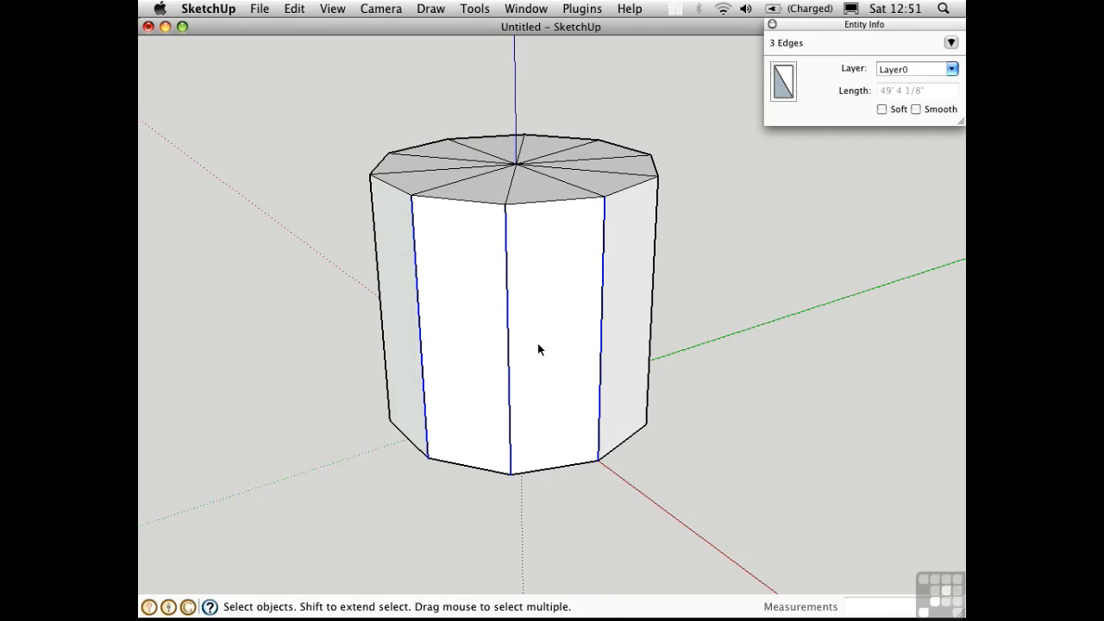
pyautogui.click(294, 9)
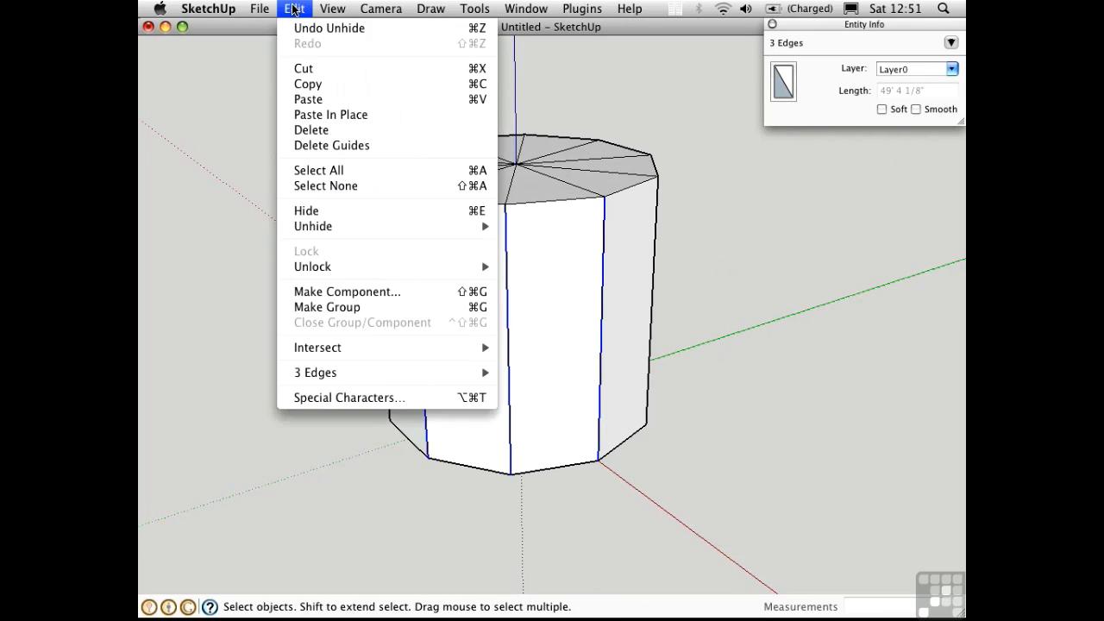
pyautogui.click(329, 216)
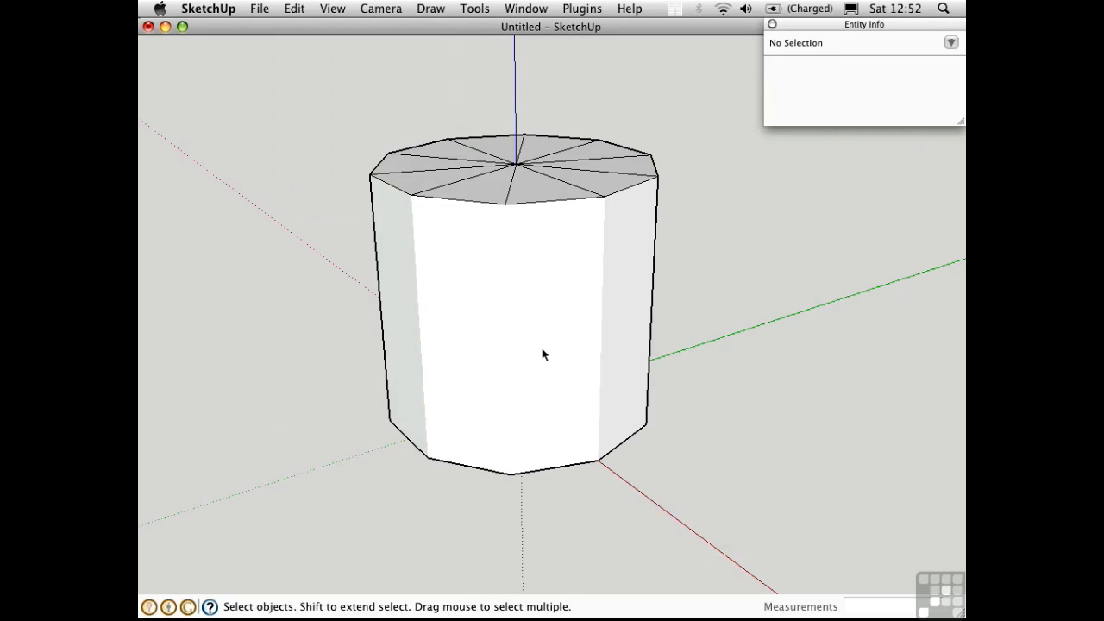
# - Try Push/Pull on a front face between the hidden edges, and undo the hiding of the edges
pyautogui.press('p')
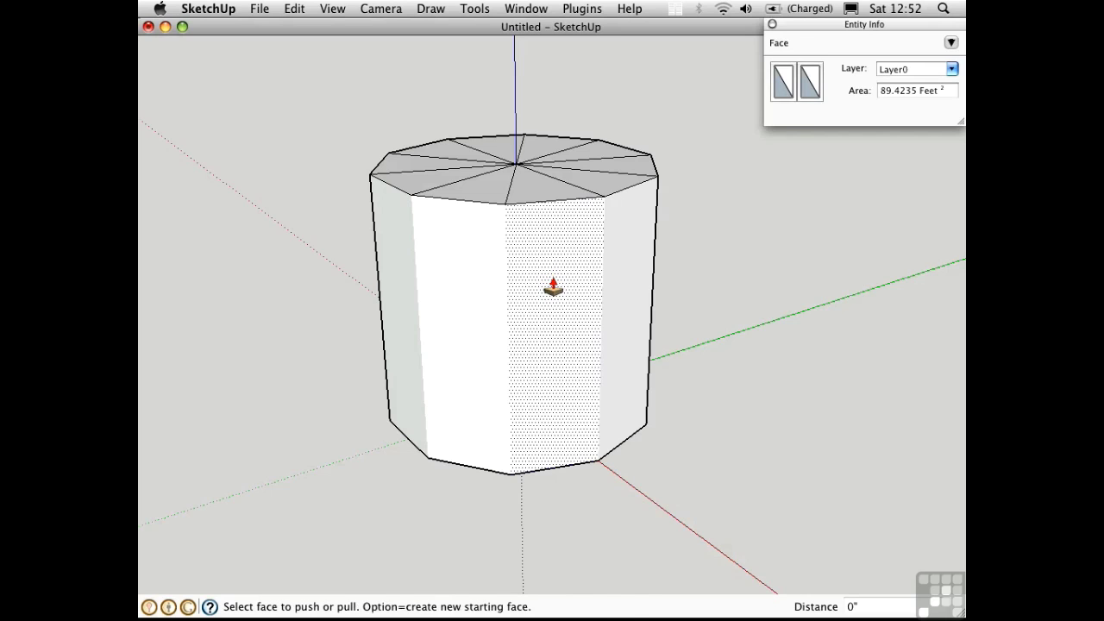
pyautogui.moveTo(547, 286); pyautogui.dragTo(604, 394)
pyautogui.press('space')
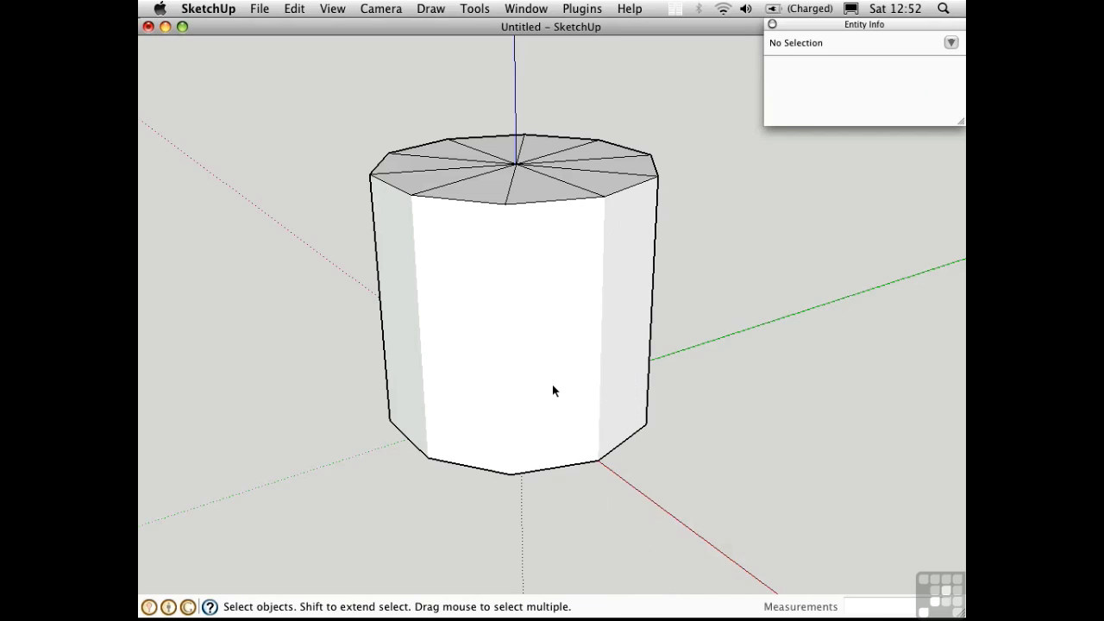
pyautogui.press('super+z')
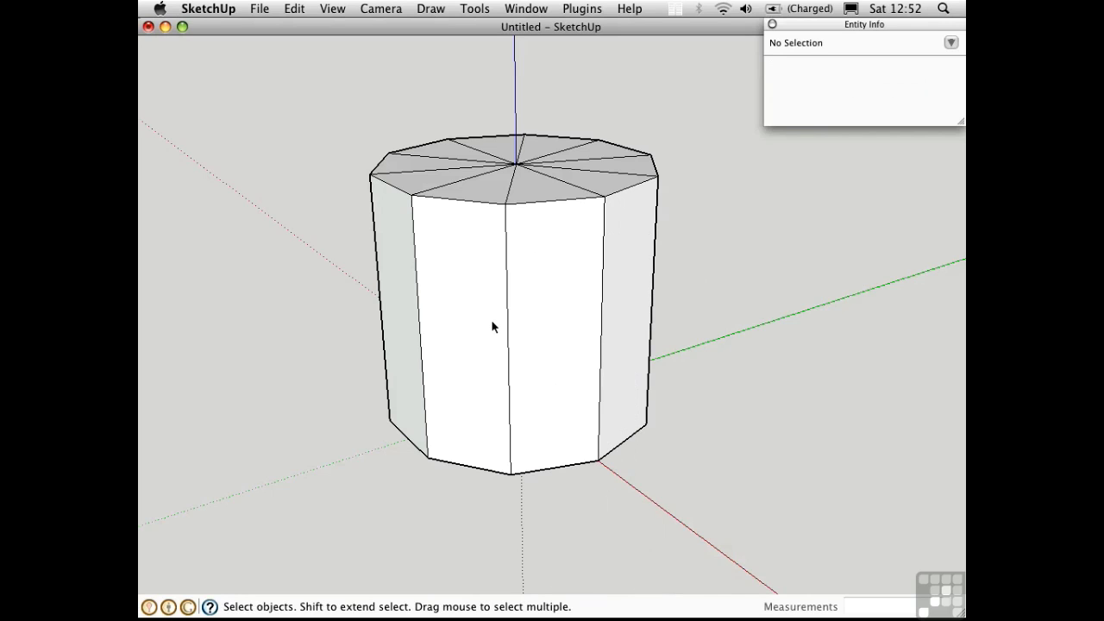
# - Apply only Soft, without Smooth, to the three front vertical edges and try Push/Pull on the joined surface
pyautogui.click(418, 293)
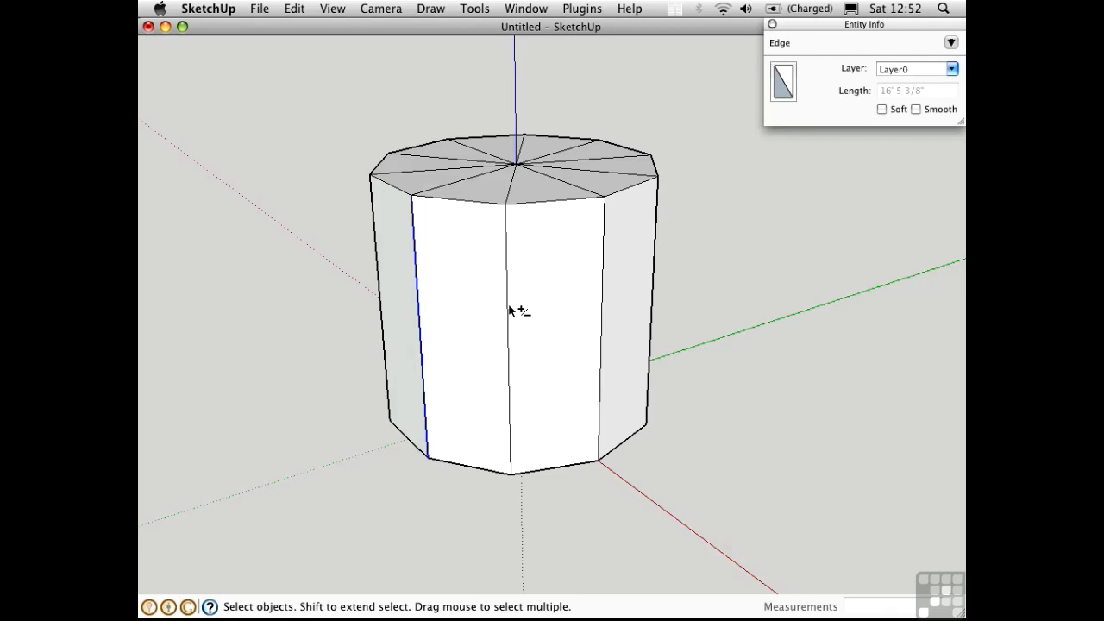
pyautogui.keyDown('shift'); pyautogui.click(509, 311); pyautogui.keyUp('shift')
pyautogui.keyDown('shift'); pyautogui.click(603, 302); pyautogui.keyUp('shift')
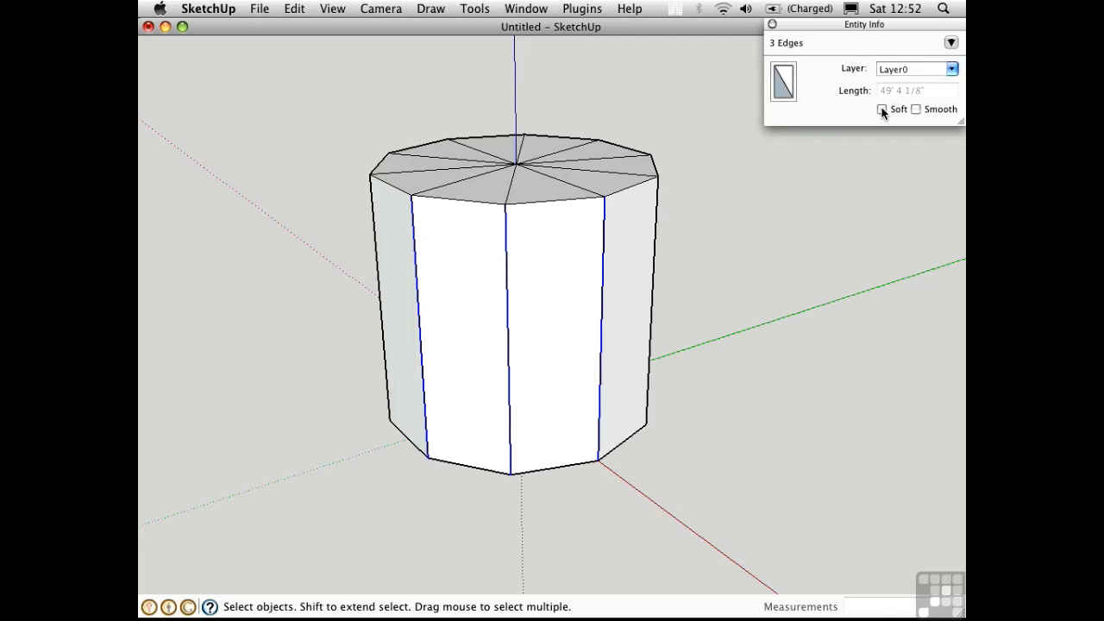
pyautogui.click(882, 109)
pyautogui.click(684, 411)
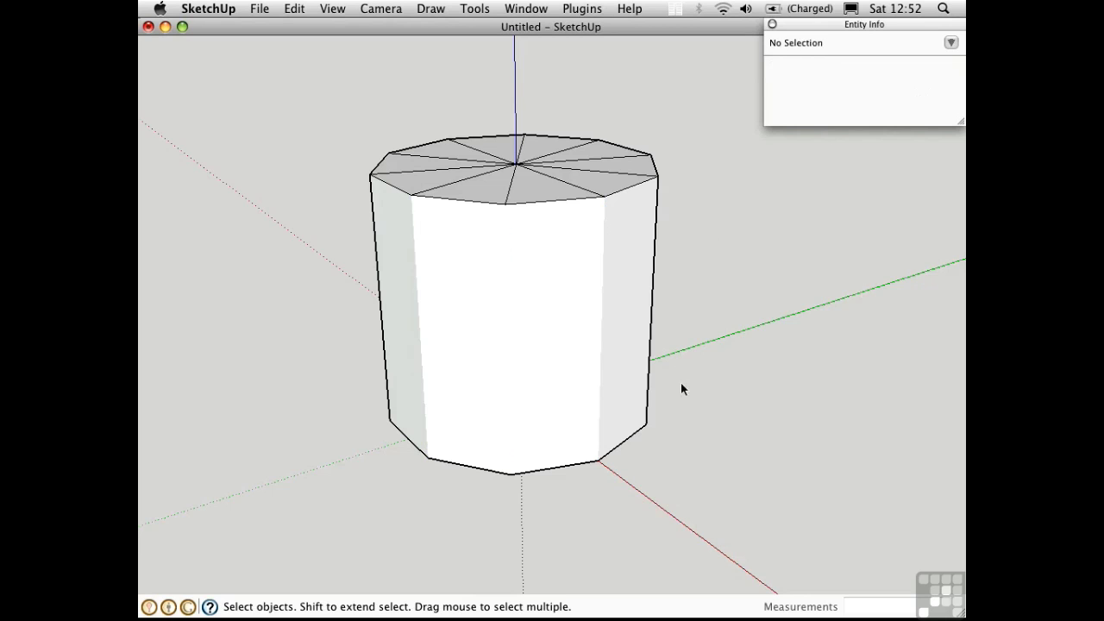
pyautogui.press('p')
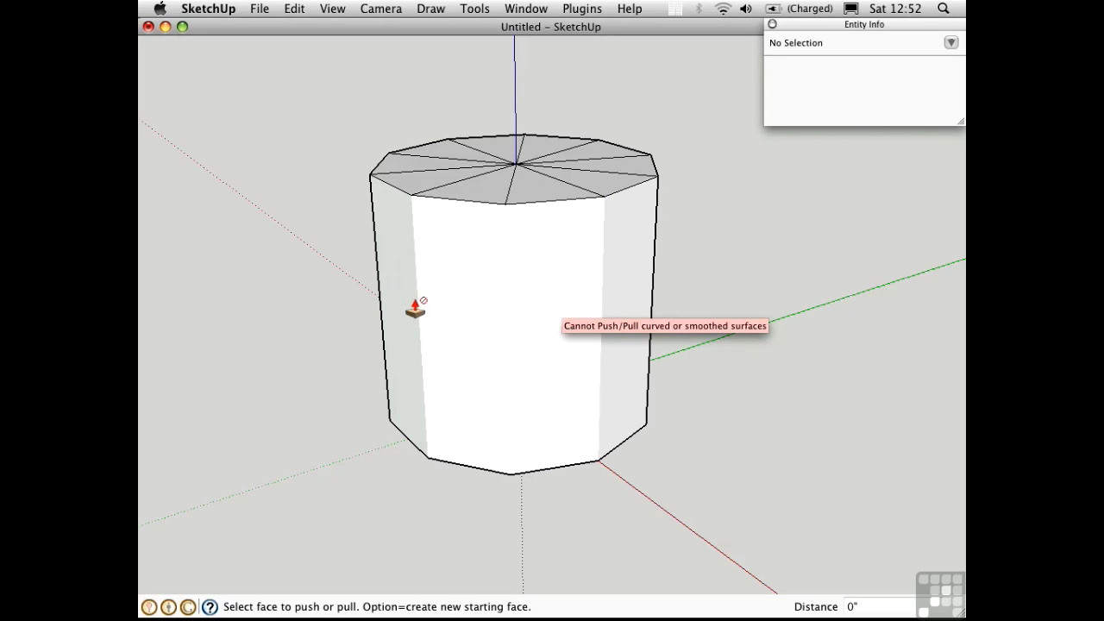
# - Remove the softening from the three front vertical edges with the Eraser
pyautogui.press('e')
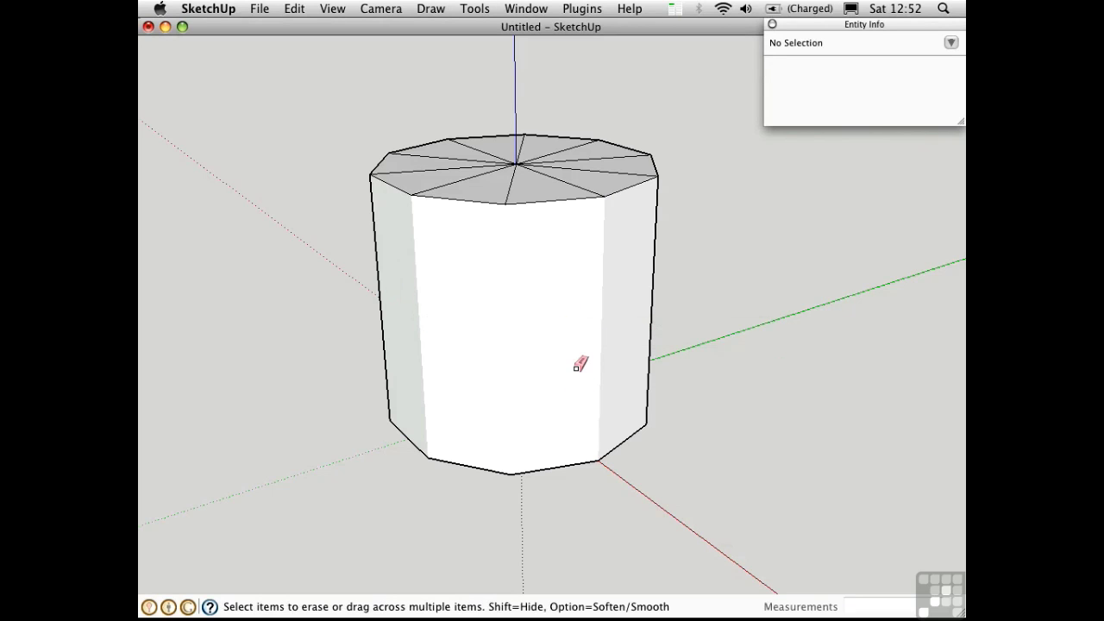
pyautogui.keyDown('alt'); pyautogui.click(602, 333); pyautogui.keyUp('alt')
pyautogui.moveTo(468, 301)
pyautogui.keyDown('alt'); pyautogui.mouseDown()
pyautogui.moveTo(441, 291)
pyautogui.moveTo(535, 383)
pyautogui.mouseUp(); pyautogui.keyUp('alt')
pyautogui.press('space')
pyautogui.click(708, 435)
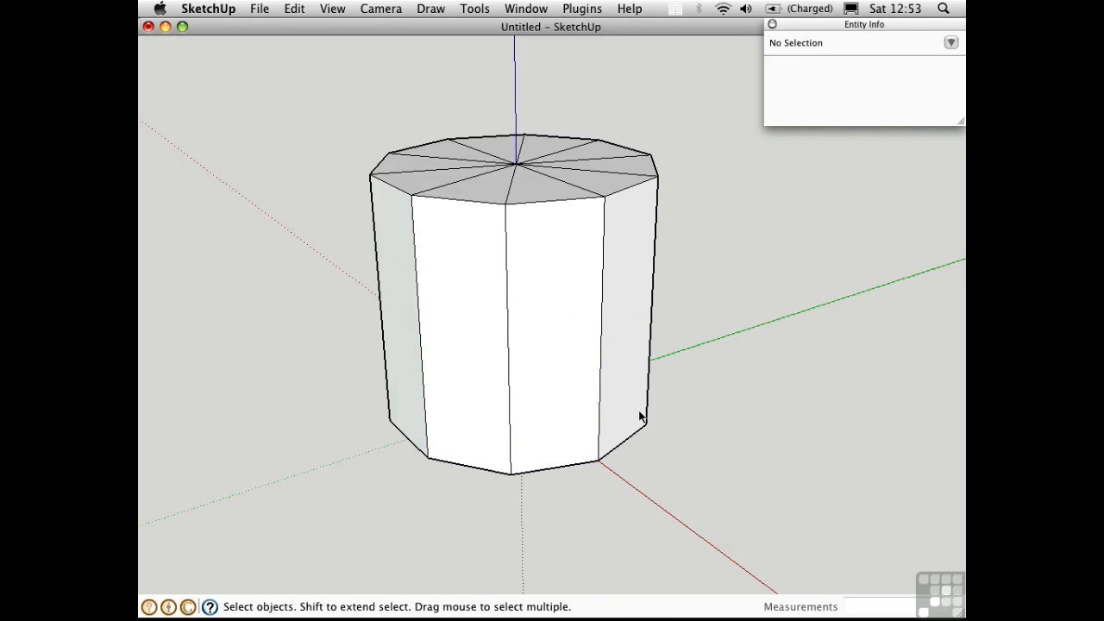
# - Select the entire cylinder, open the Soften Edges settings and enable Soften coplanar
pyautogui.tripleClick(544, 313)
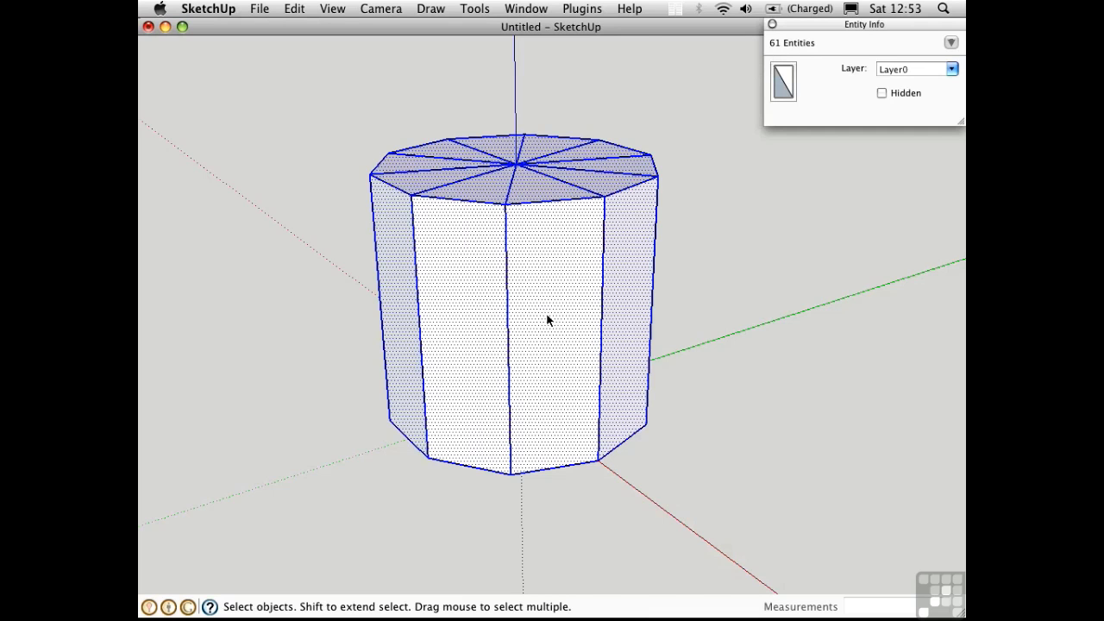
pyautogui.click(524, 8)
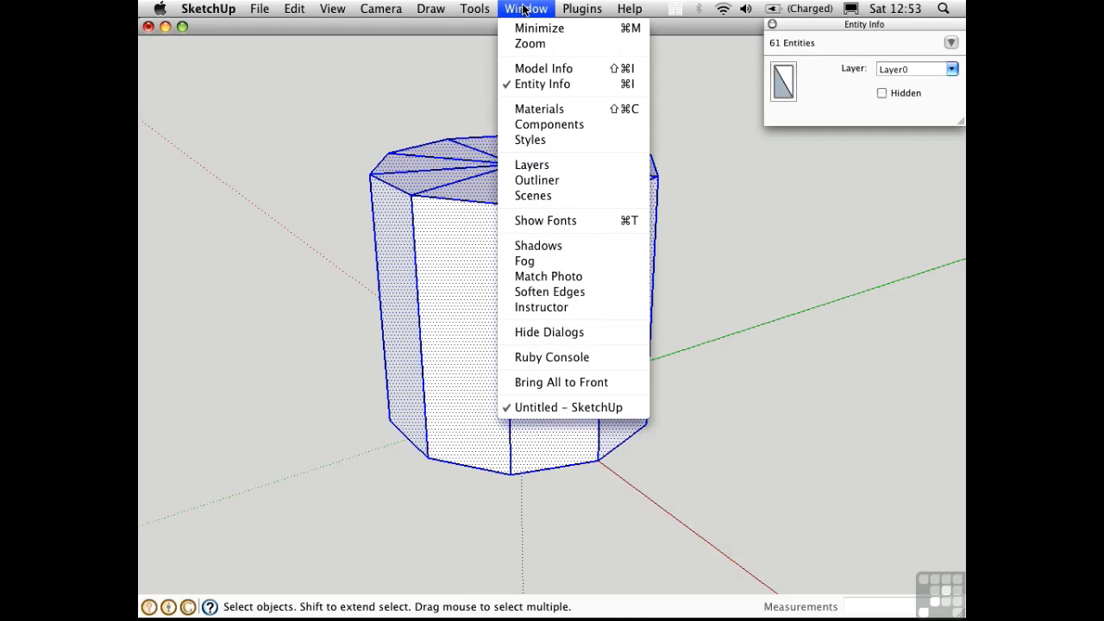
pyautogui.click(580, 294)
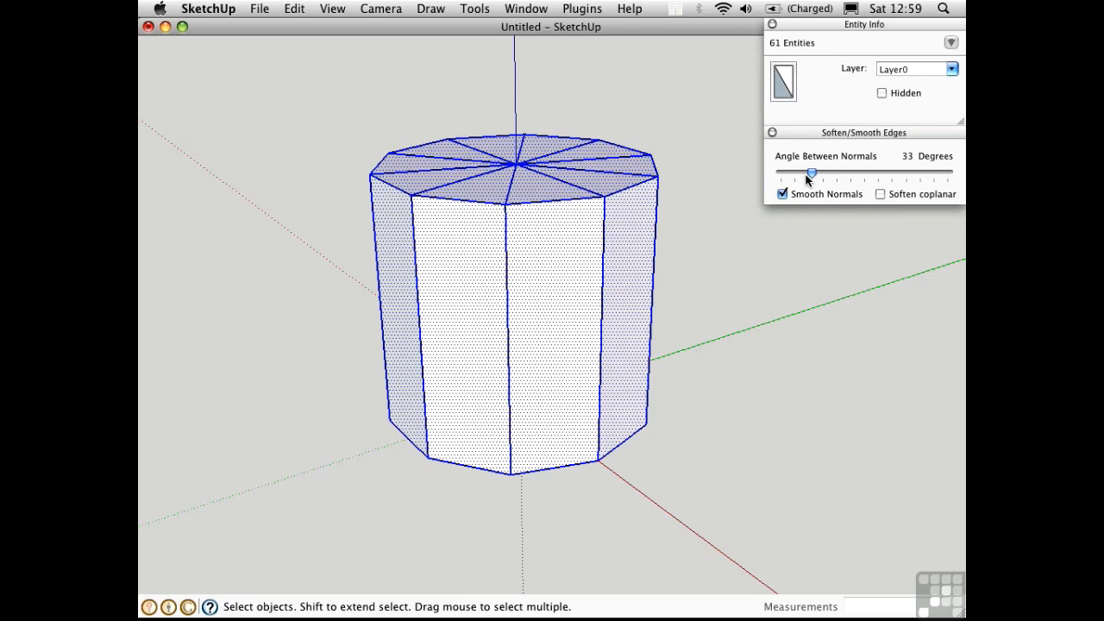
pyautogui.click(881, 195)
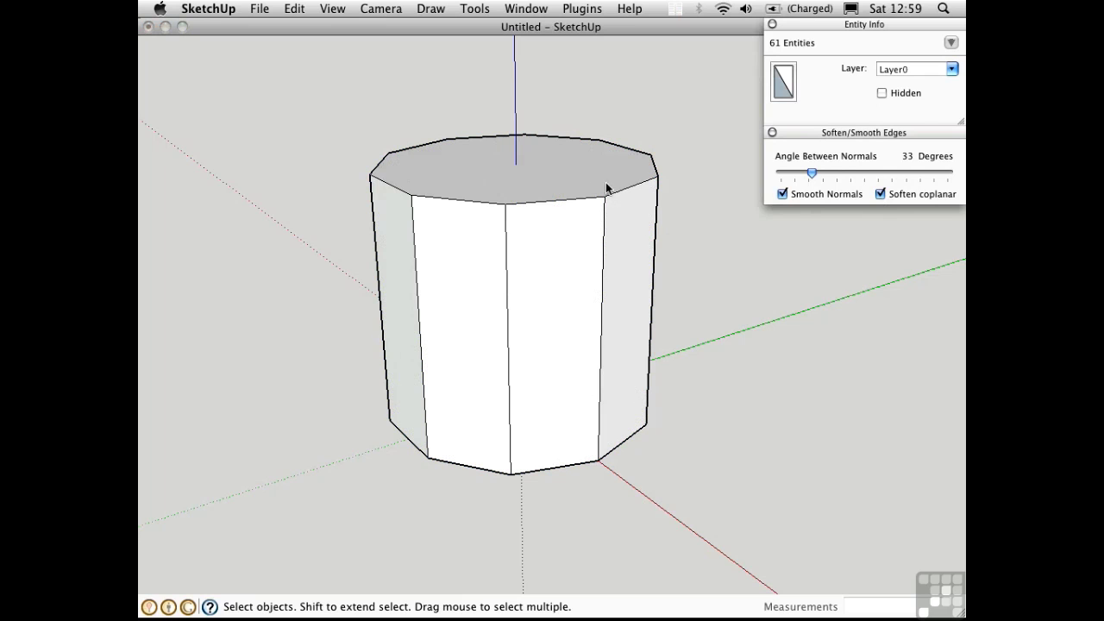
pyautogui.click(881, 194)
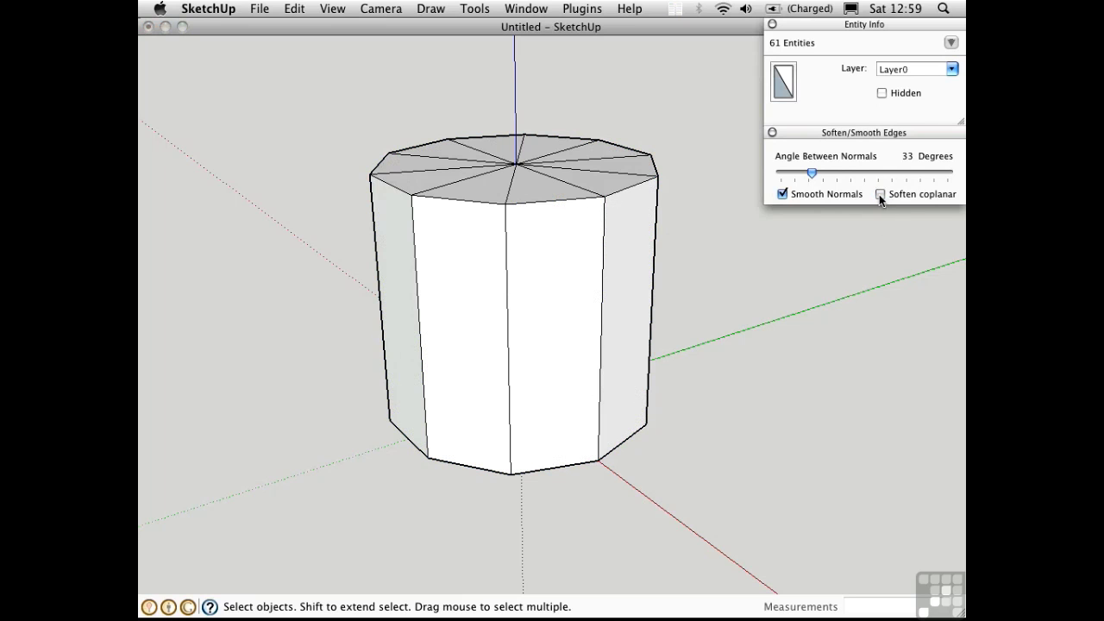
pyautogui.click(880, 194)
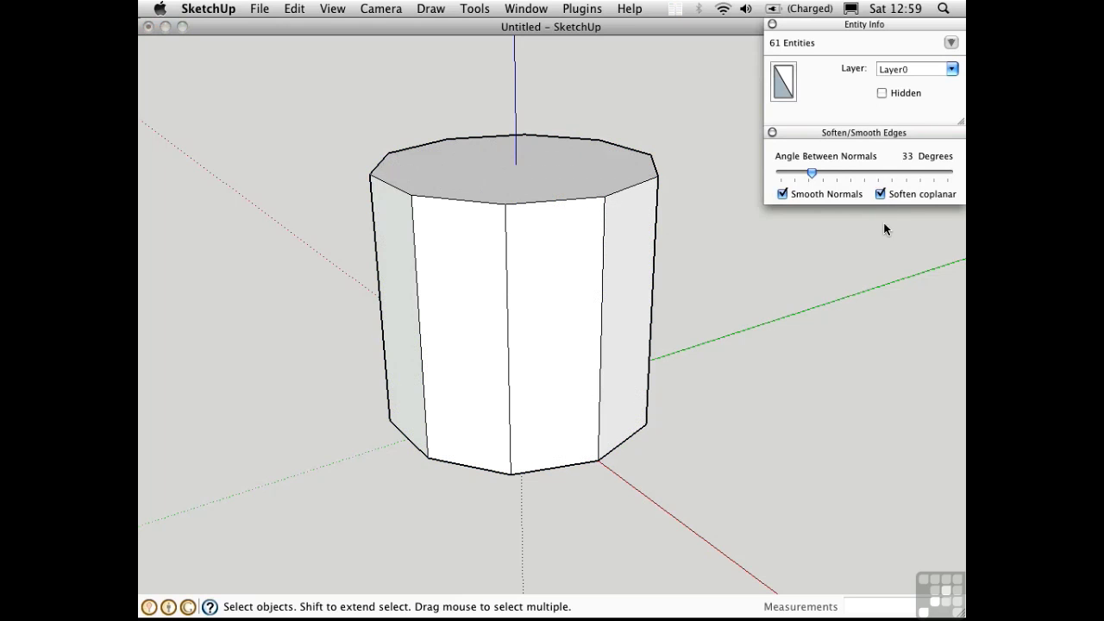
# - Disable Smooth Normals, try an angle between normals of 41 degrees, and set it back to 32 degrees
pyautogui.click(782, 196)
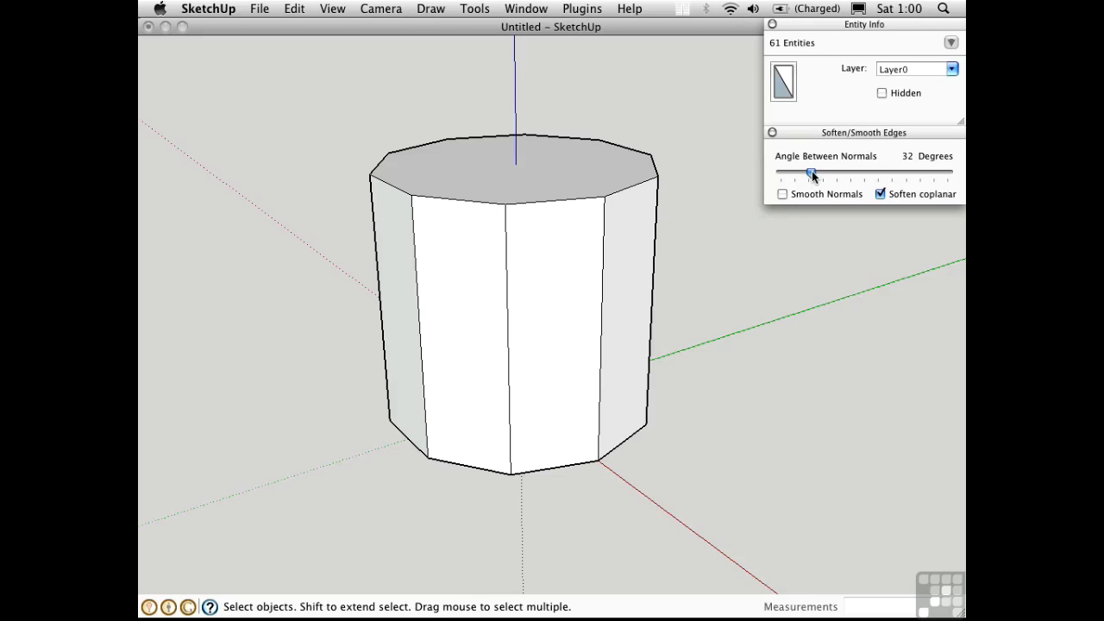
pyautogui.moveTo(812, 171); pyautogui.dragTo(820, 174)
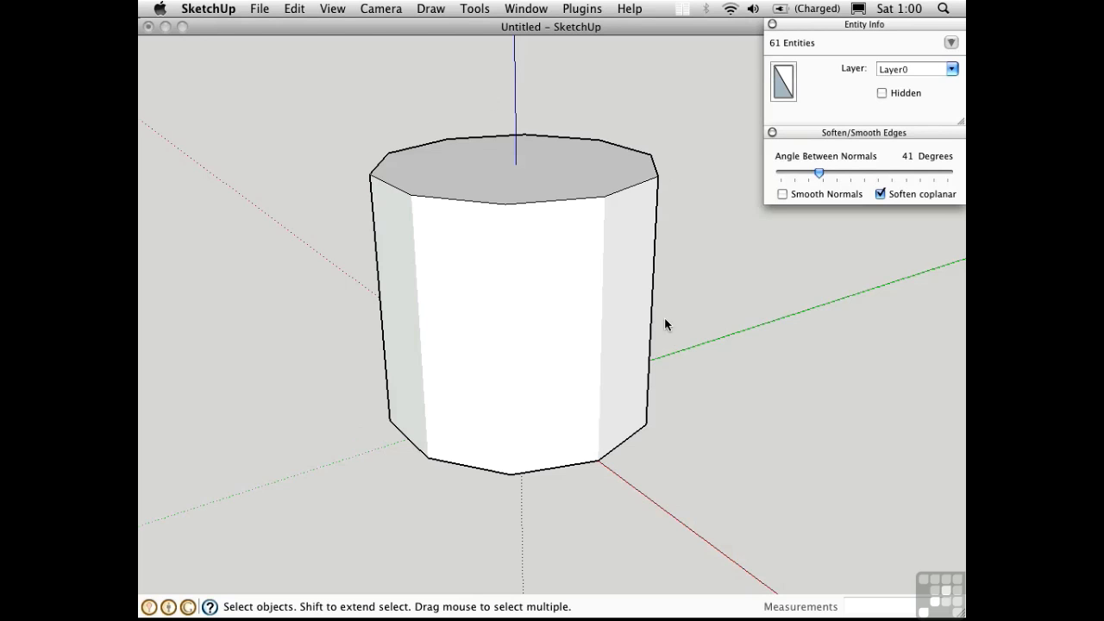
pyautogui.moveTo(675, 337); pyautogui.dragTo(180, 324, button='middle')
pyautogui.moveTo(614, 302); pyautogui.dragTo(565, 399, button='middle')
pyautogui.moveTo(820, 175); pyautogui.dragTo(811, 176)
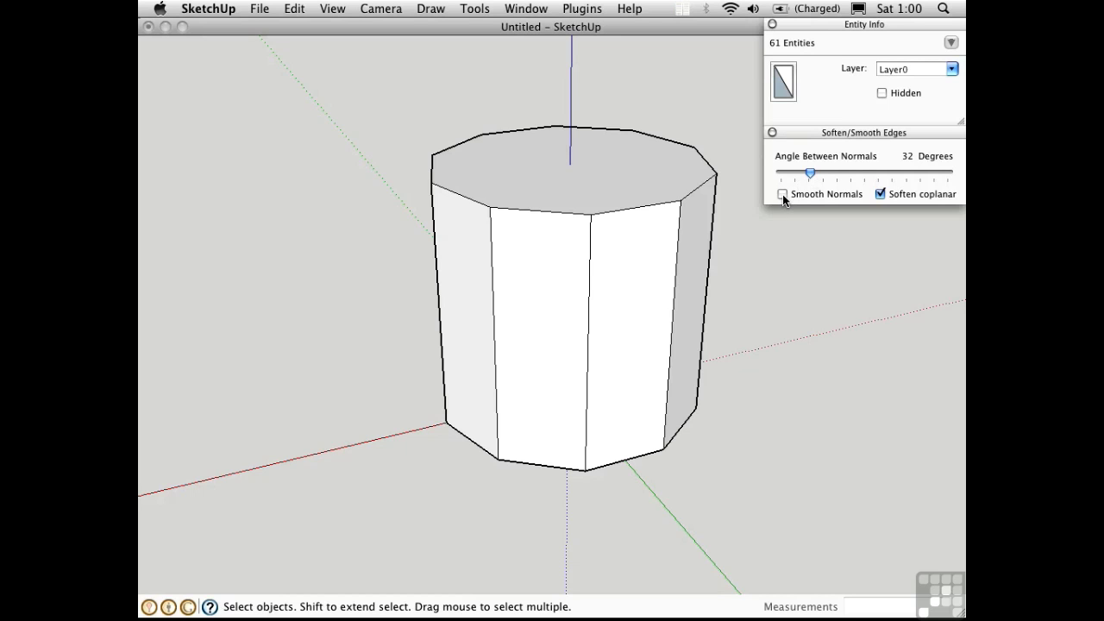
# - Enable Smooth Normals, set the angle between normals to 41 degrees, and clear the selection
pyautogui.click(782, 195)
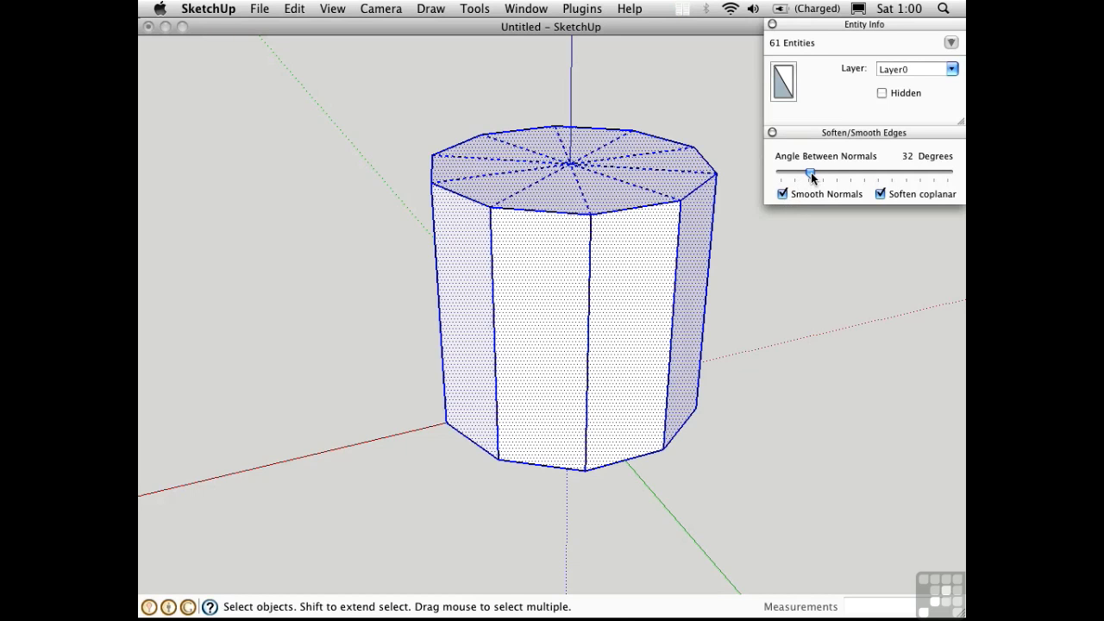
pyautogui.moveTo(812, 173); pyautogui.dragTo(820, 176)
pyautogui.click(764, 313)
pyautogui.moveTo(765, 313); pyautogui.dragTo(699, 255, button='middle')
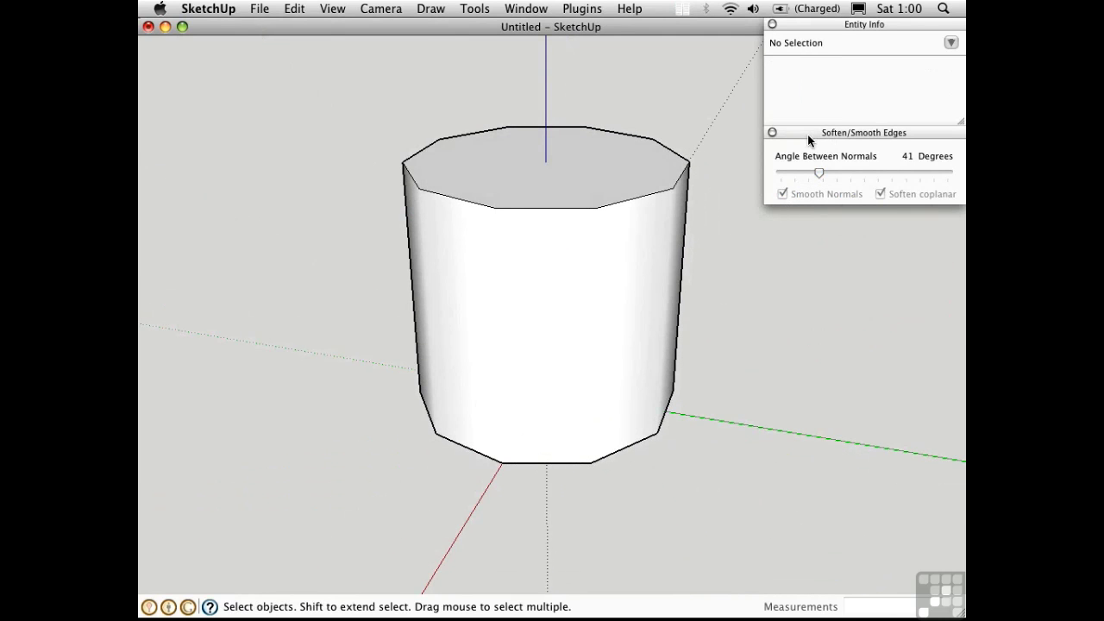